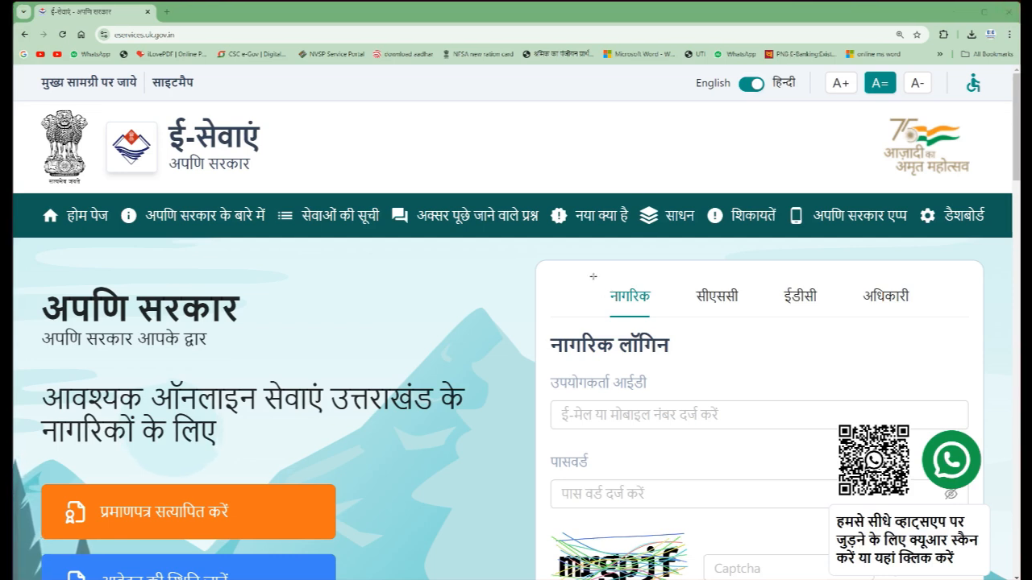
- Review the सीएससी and नागरिक login options and the citizen sign-in form on the portal's home page
{"action": "mouse_move", "coordinate": [691, 275]}
{"action": "left_mouse_down"}
{"action": "mouse_move", "coordinate": [718, 322]}
{"action": "mouse_move", "coordinate": [762, 315]}
{"action": "left_mouse_up"}
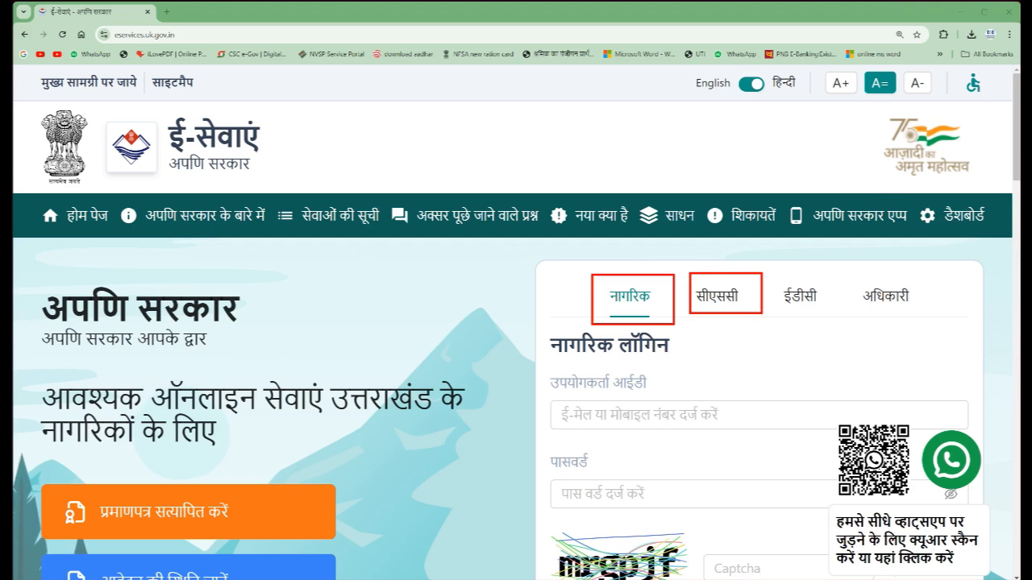
{"action": "key", "text": "Escape"}
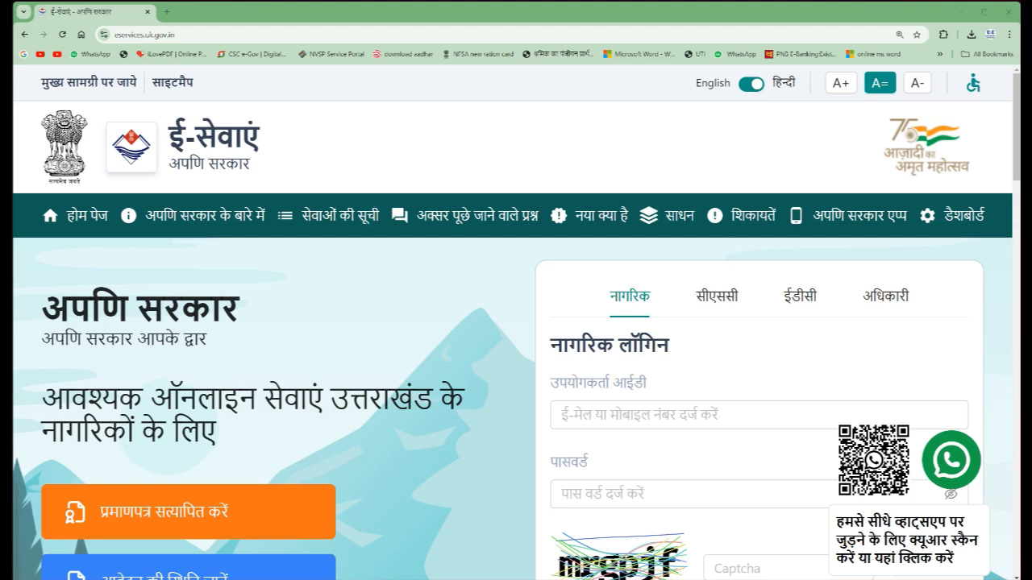
{"action": "left_click", "coordinate": [716, 295]}
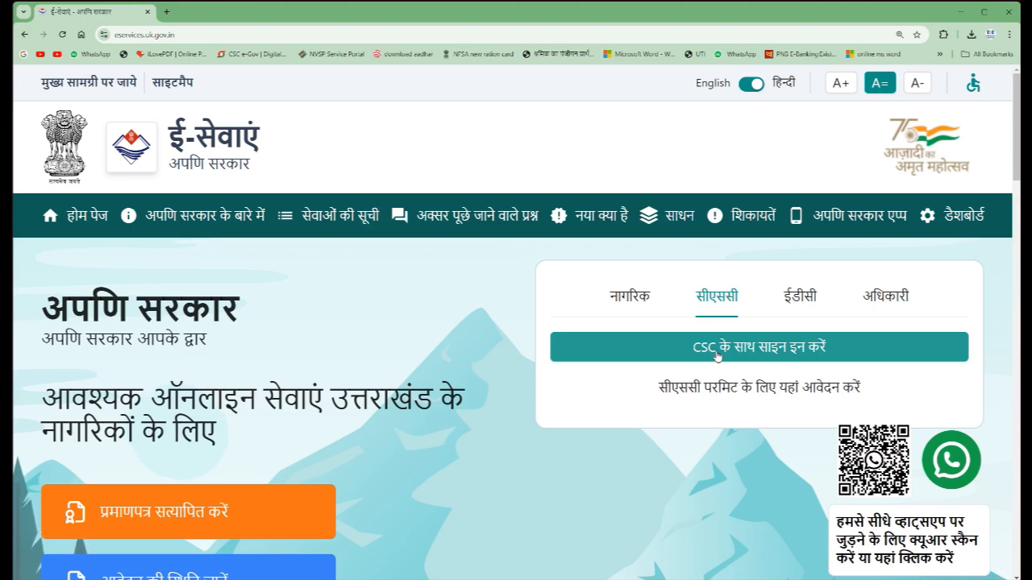
{"action": "left_click", "coordinate": [631, 298]}
{"action": "scroll", "coordinate": [622, 353], "scroll_direction": "down", "scroll_amount": 2}
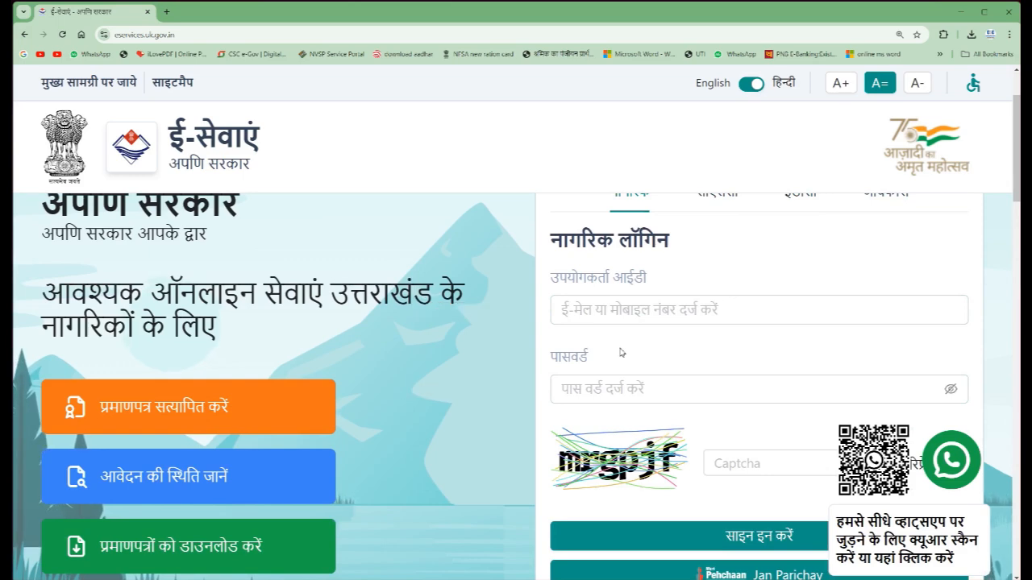
{"action": "scroll", "coordinate": [621, 352], "scroll_direction": "down", "scroll_amount": 4}
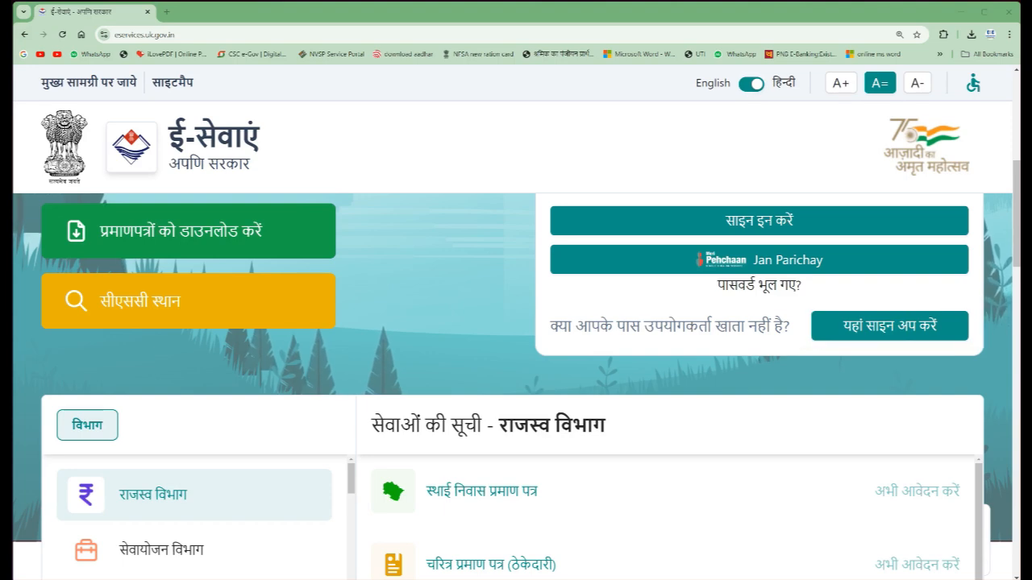
{"action": "scroll", "coordinate": [758, 296], "scroll_direction": "up", "scroll_amount": 3}
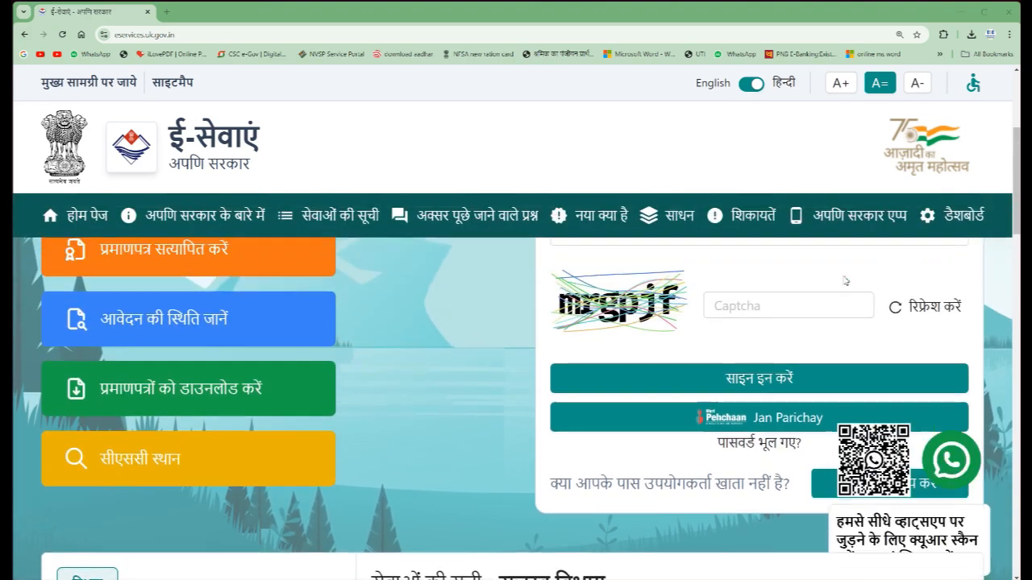
{"action": "scroll", "coordinate": [757, 296], "scroll_direction": "up", "scroll_amount": 2}
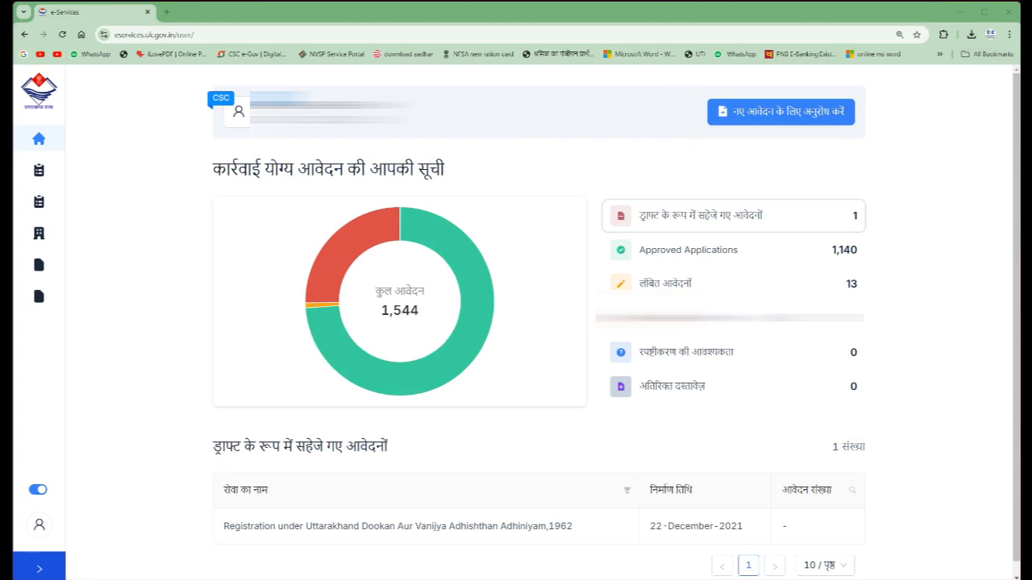
- Start a new application for स्थाई निवास प्रमाण पत्र under राजस्व विभाग
{"action": "left_click", "coordinate": [745, 121]}
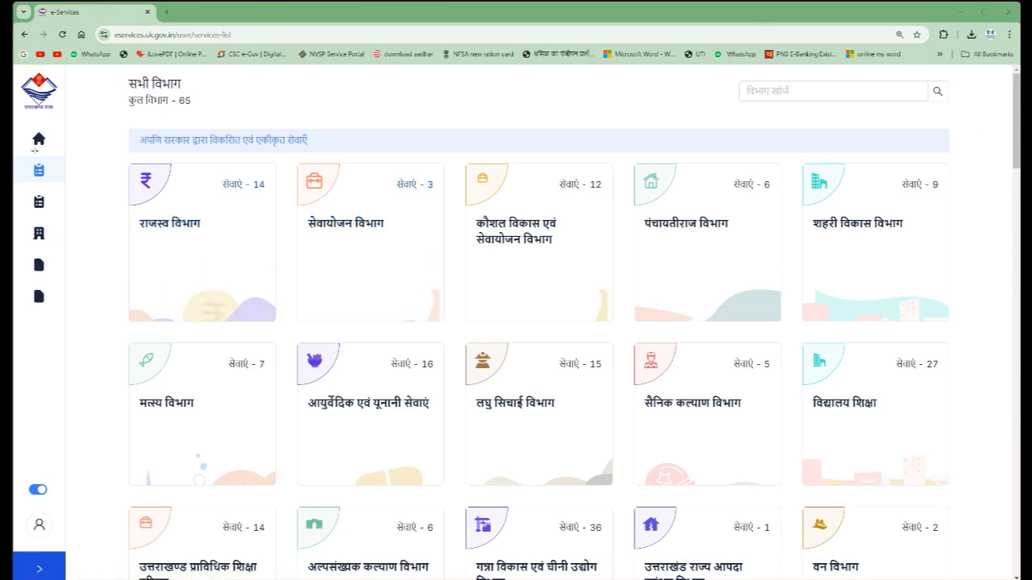
{"action": "left_click", "coordinate": [192, 241]}
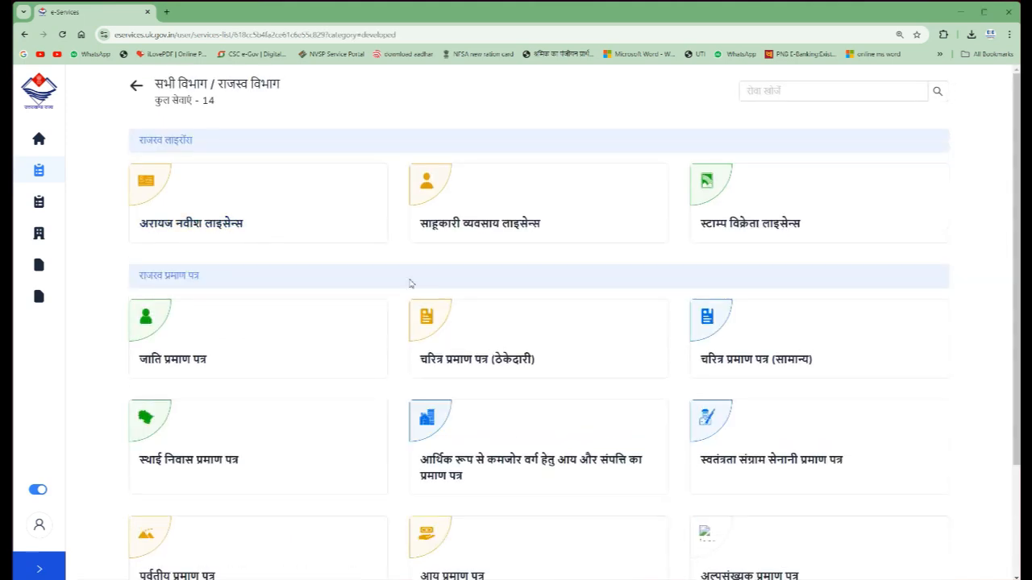
{"action": "scroll", "coordinate": [410, 284], "scroll_direction": "down", "scroll_amount": 1}
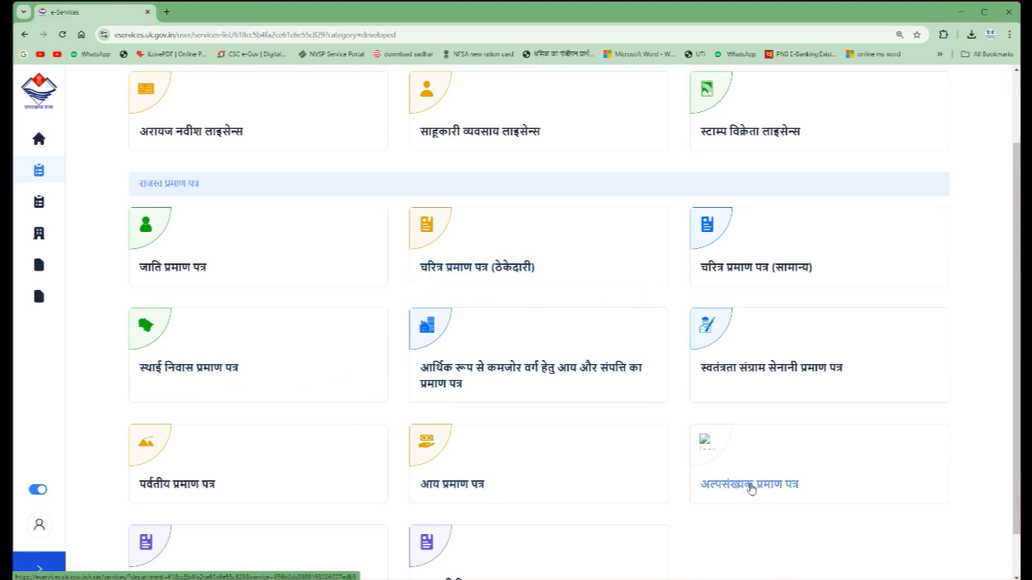
{"action": "scroll", "coordinate": [749, 488], "scroll_direction": "down", "scroll_amount": 1}
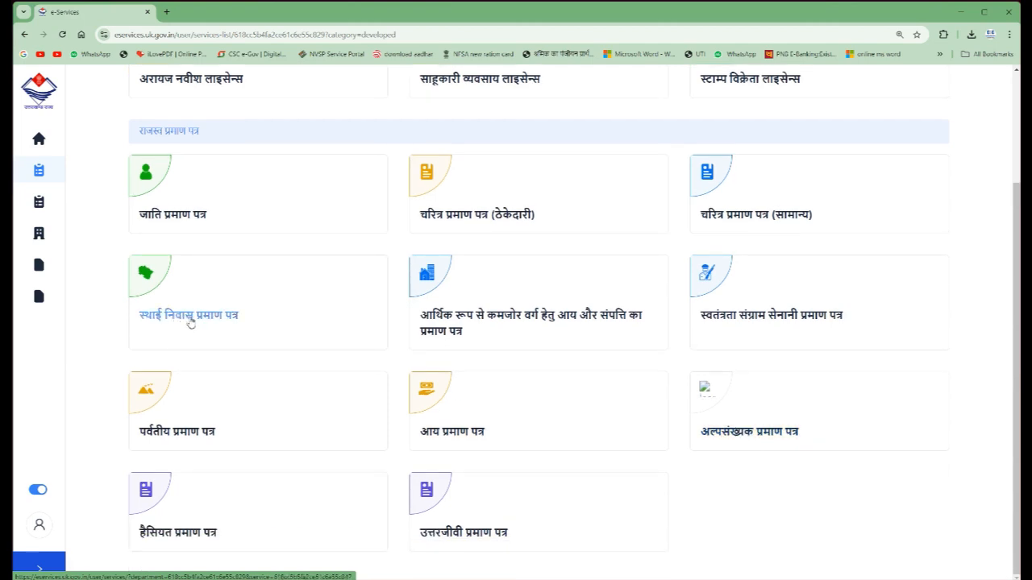
{"action": "left_click", "coordinate": [191, 315]}
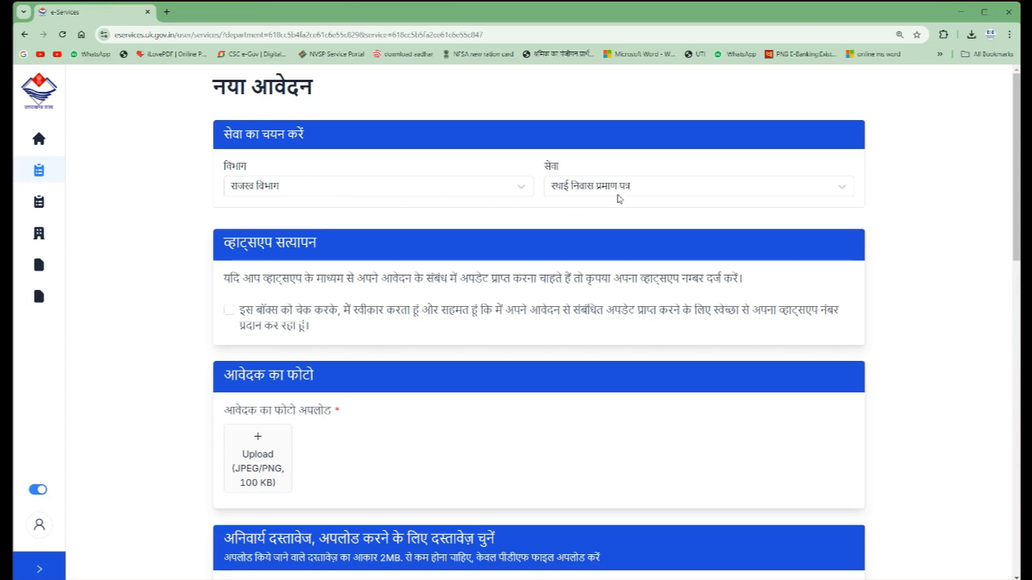
- Select स्थाई निवास प्रमाण पत्र as the service and accept the consent for WhatsApp updates about the application
{"action": "left_click", "coordinate": [653, 193]}
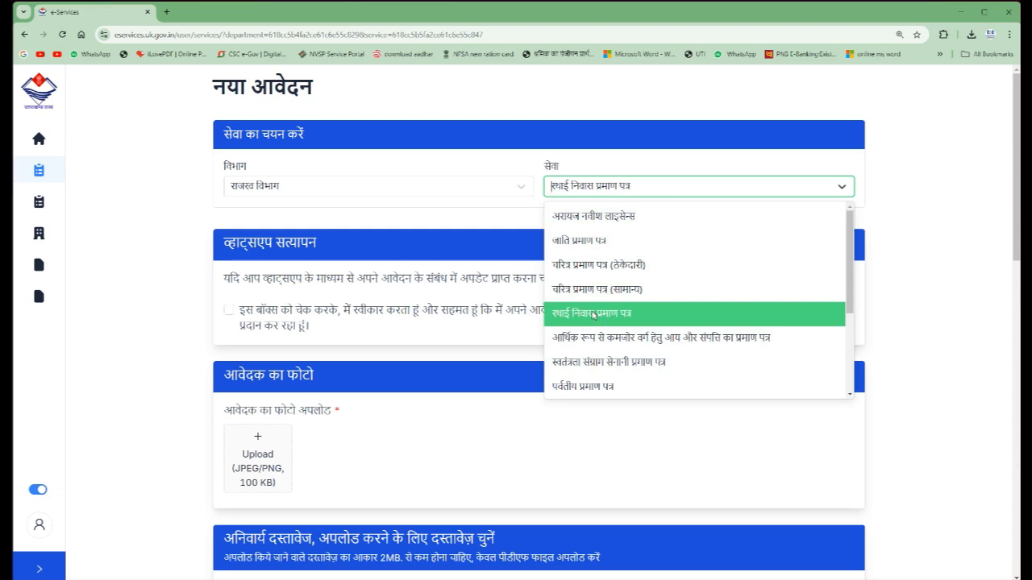
{"action": "left_click", "coordinate": [593, 314]}
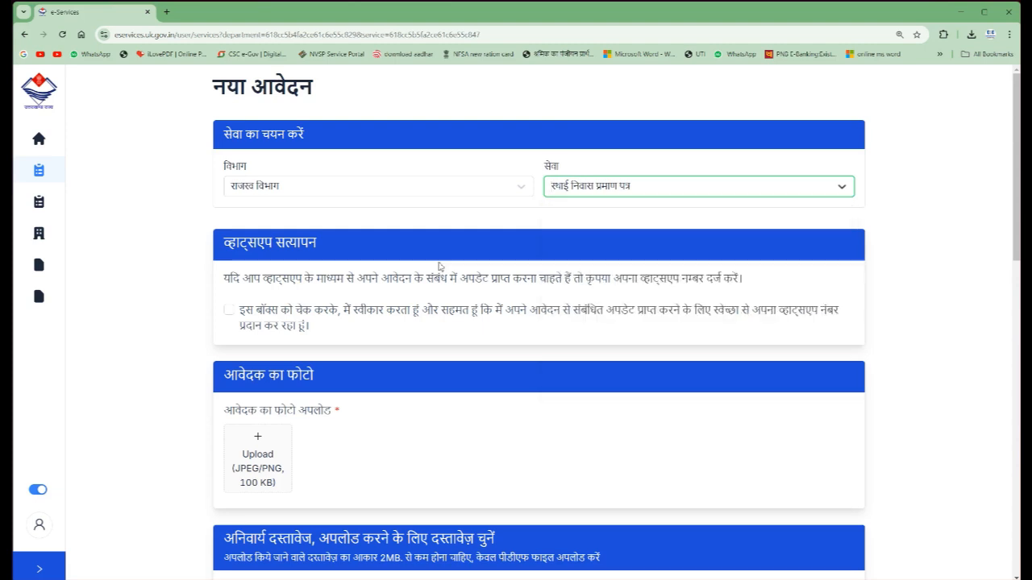
{"action": "left_click", "coordinate": [245, 295]}
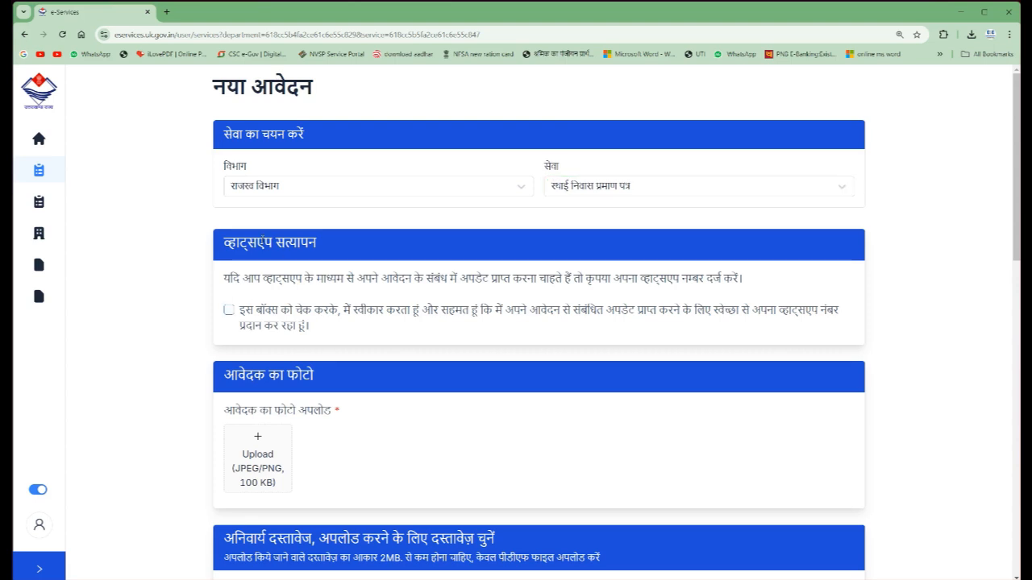
{"action": "left_click", "coordinate": [229, 311]}
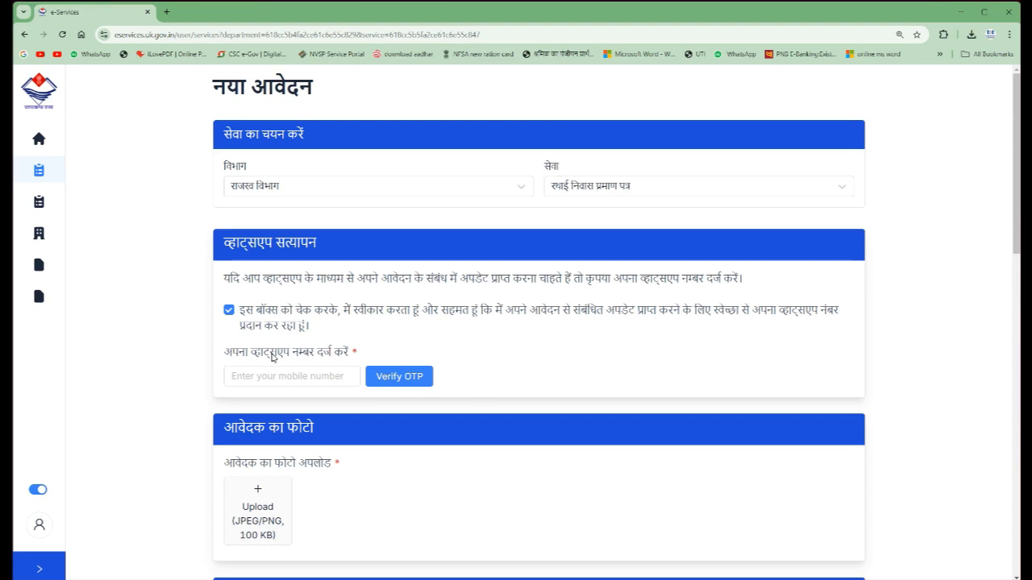
- Review the applicant photo, mandatory and optional document uploads, and submit the new application page
{"action": "scroll", "coordinate": [271, 357], "scroll_direction": "down", "scroll_amount": 2}
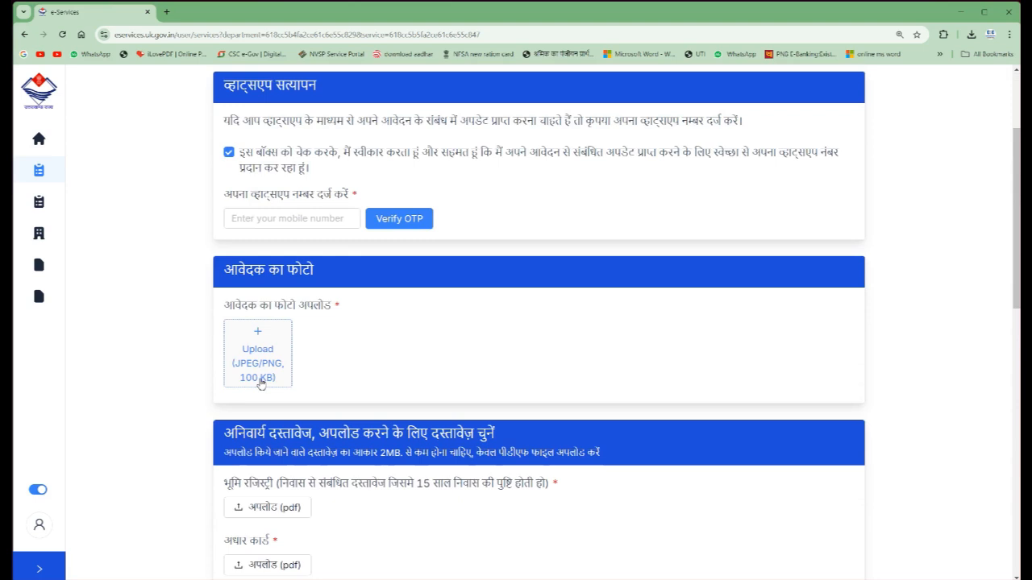
{"action": "scroll", "coordinate": [254, 354], "scroll_direction": "down", "scroll_amount": 4}
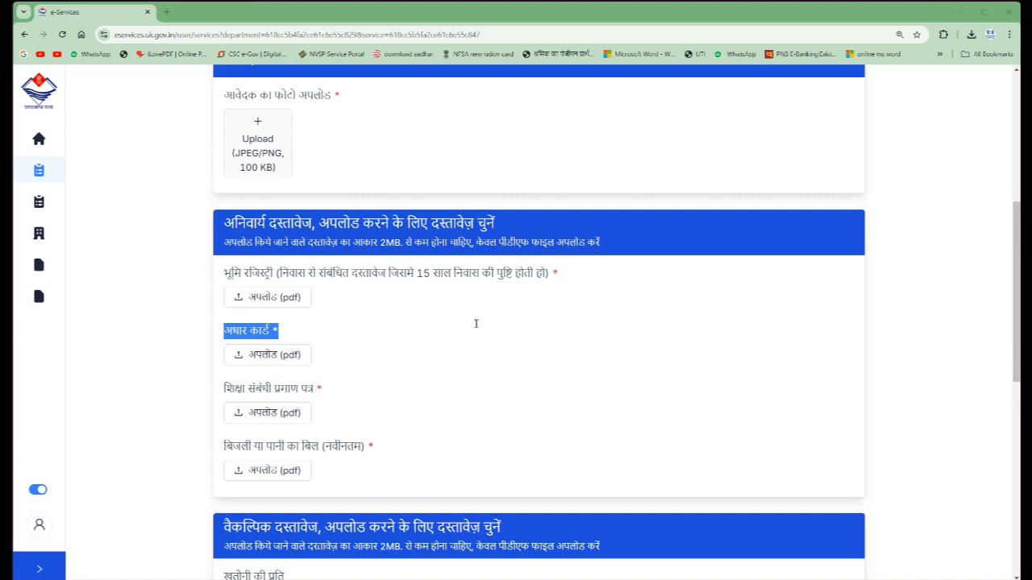
{"action": "scroll", "coordinate": [491, 228], "scroll_direction": "down", "scroll_amount": 5}
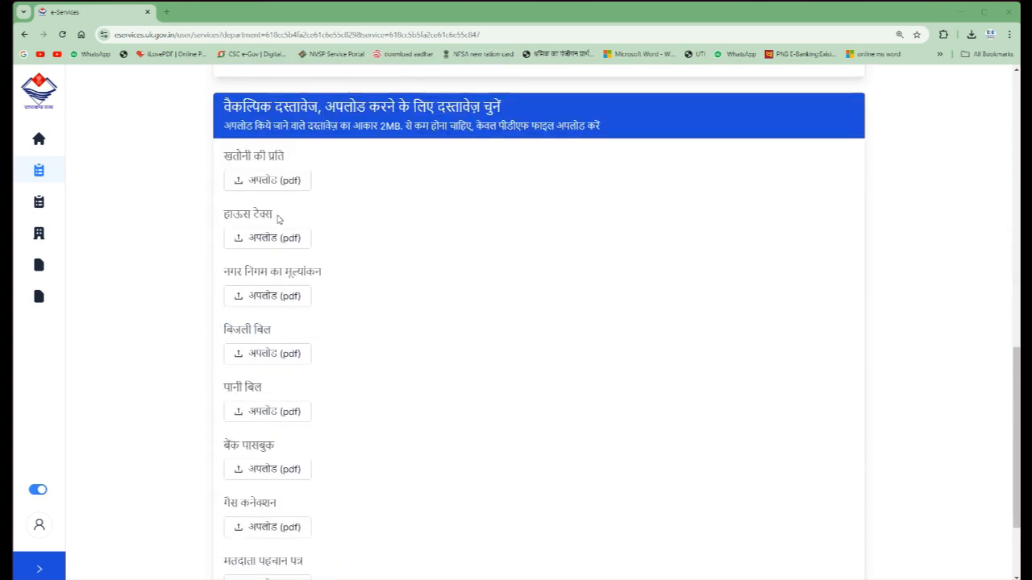
{"action": "scroll", "coordinate": [286, 242], "scroll_direction": "down", "scroll_amount": 2}
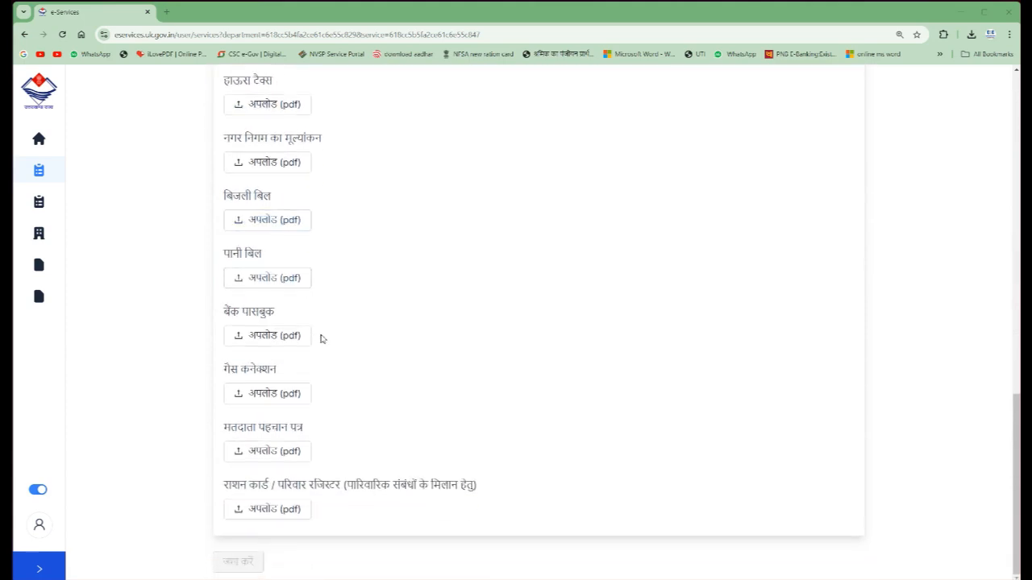
{"action": "scroll", "coordinate": [339, 359], "scroll_direction": "up", "scroll_amount": 5}
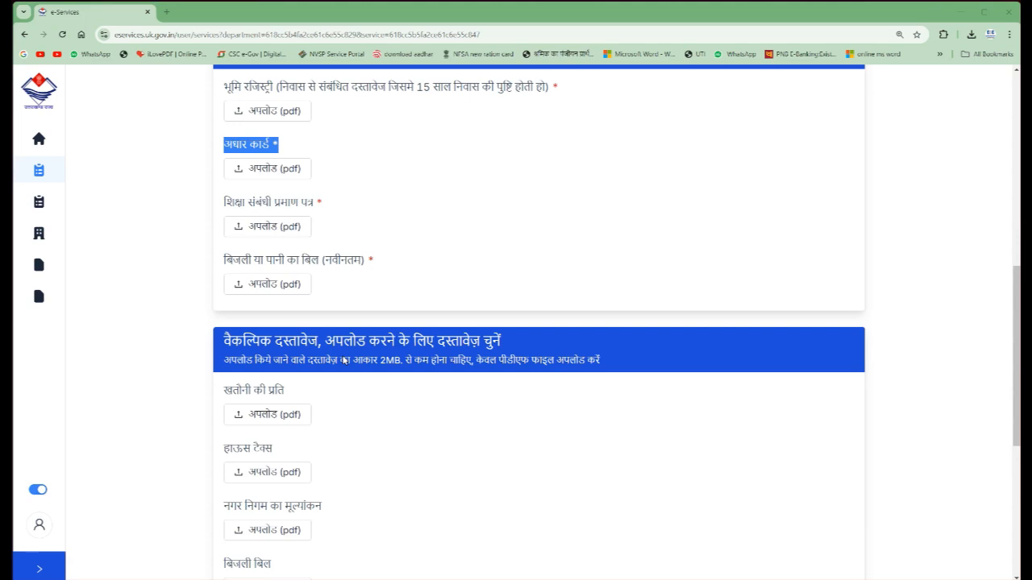
{"action": "scroll", "coordinate": [536, 369], "scroll_direction": "down", "scroll_amount": 5}
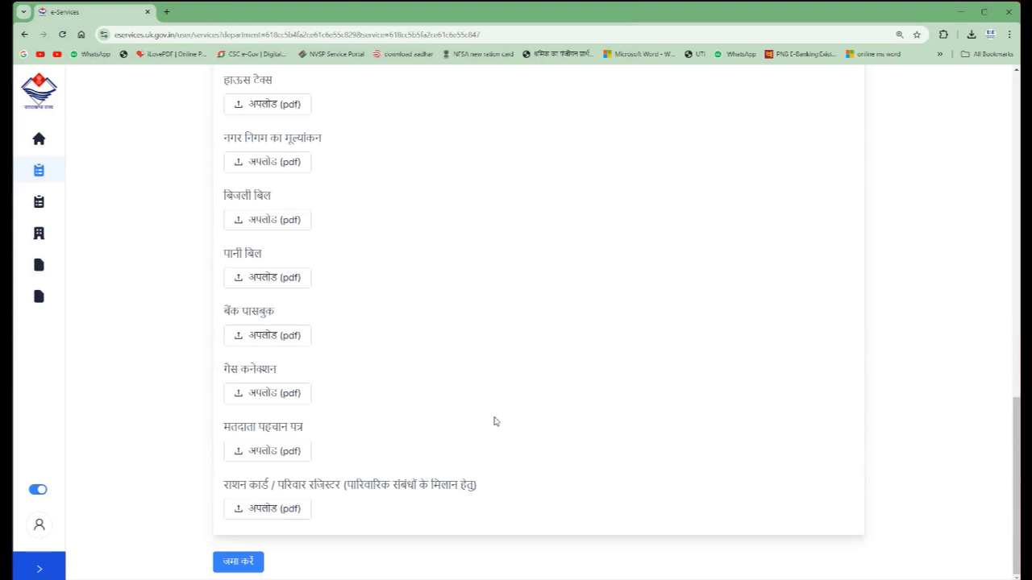
{"action": "left_click", "coordinate": [237, 562]}
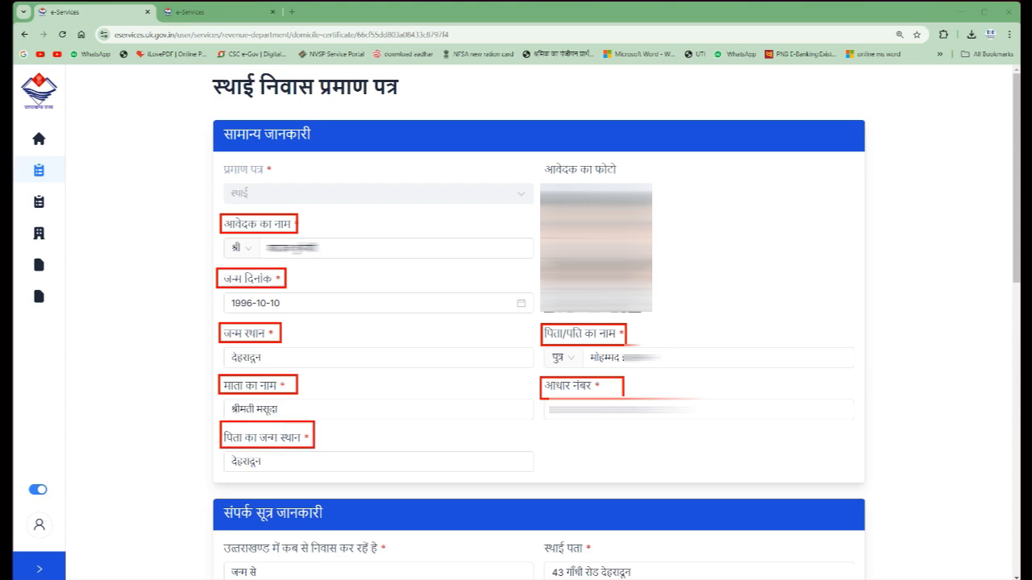
- Examine the entries in the संपर्क सूत्र जानकारी and पैतृक जानकारी sections of the certificate form
{"action": "scroll", "coordinate": [145, 144], "scroll_direction": "down", "scroll_amount": 5}
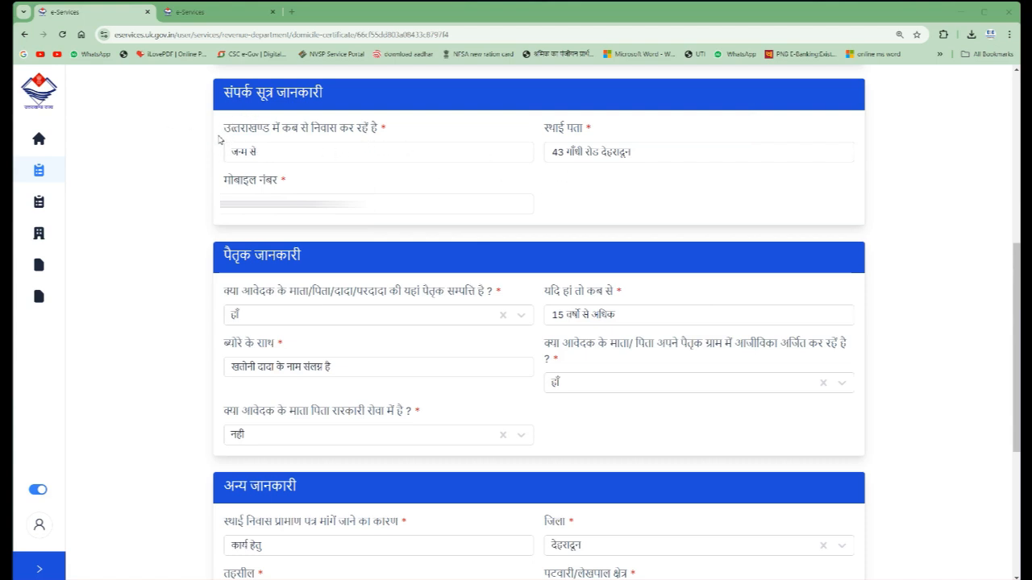
{"action": "mouse_move", "coordinate": [218, 135]}
{"action": "left_mouse_down"}
{"action": "mouse_move", "coordinate": [232, 164]}
{"action": "mouse_move", "coordinate": [302, 169]}
{"action": "left_mouse_up"}
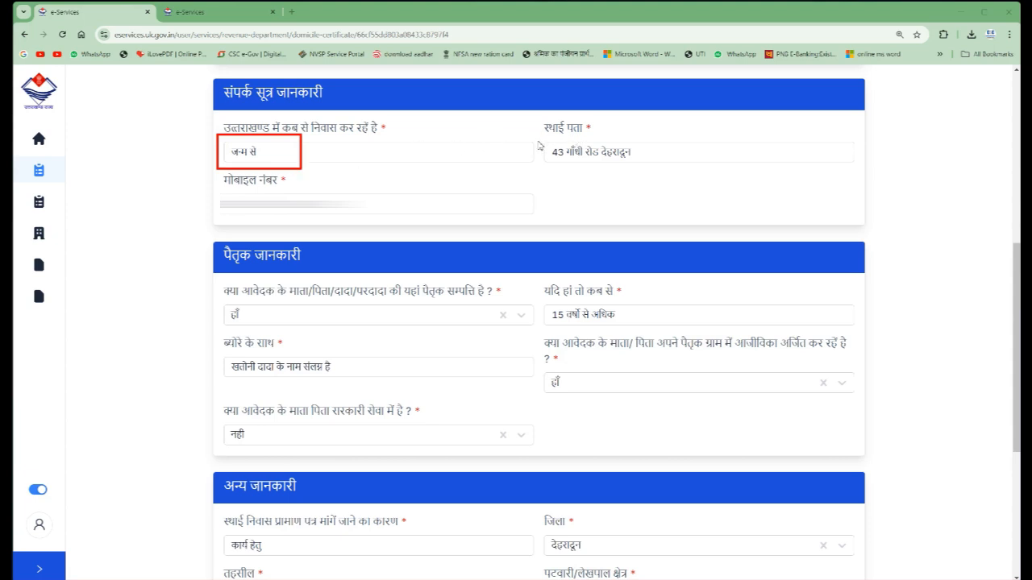
{"action": "mouse_move", "coordinate": [540, 121]}
{"action": "left_mouse_down"}
{"action": "mouse_move", "coordinate": [567, 139]}
{"action": "mouse_move", "coordinate": [603, 112]}
{"action": "left_mouse_up"}
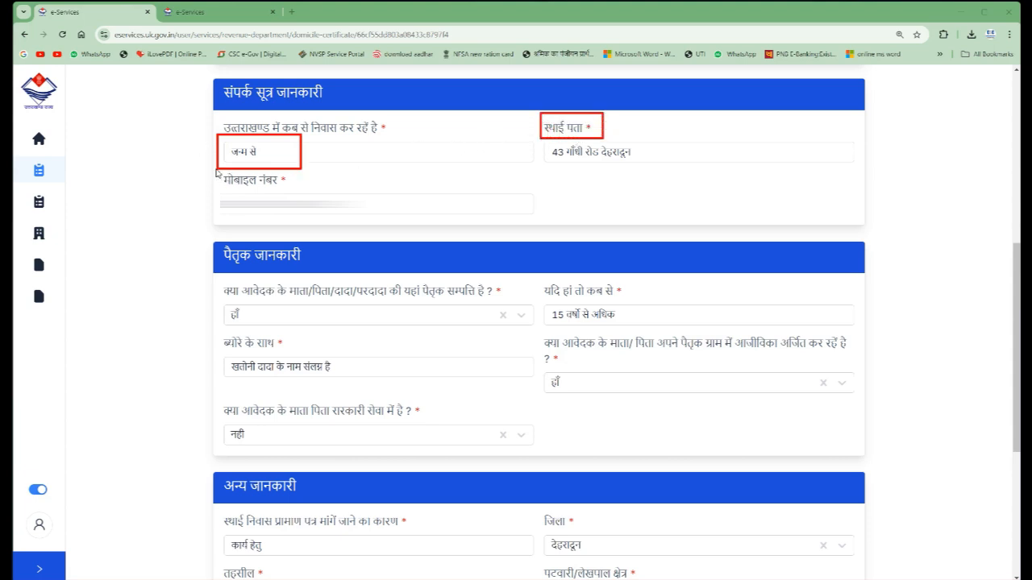
{"action": "left_click_drag", "start_coordinate": [216, 168], "coordinate": [290, 195]}
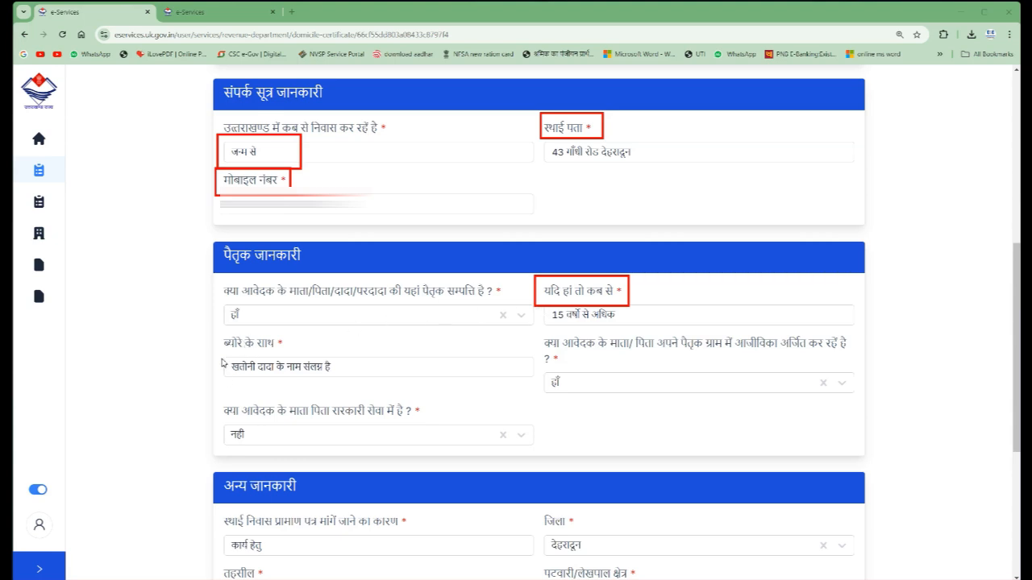
{"action": "mouse_move", "coordinate": [221, 357]}
{"action": "left_mouse_down"}
{"action": "mouse_move", "coordinate": [403, 399]}
{"action": "mouse_move", "coordinate": [379, 393]}
{"action": "left_mouse_up"}
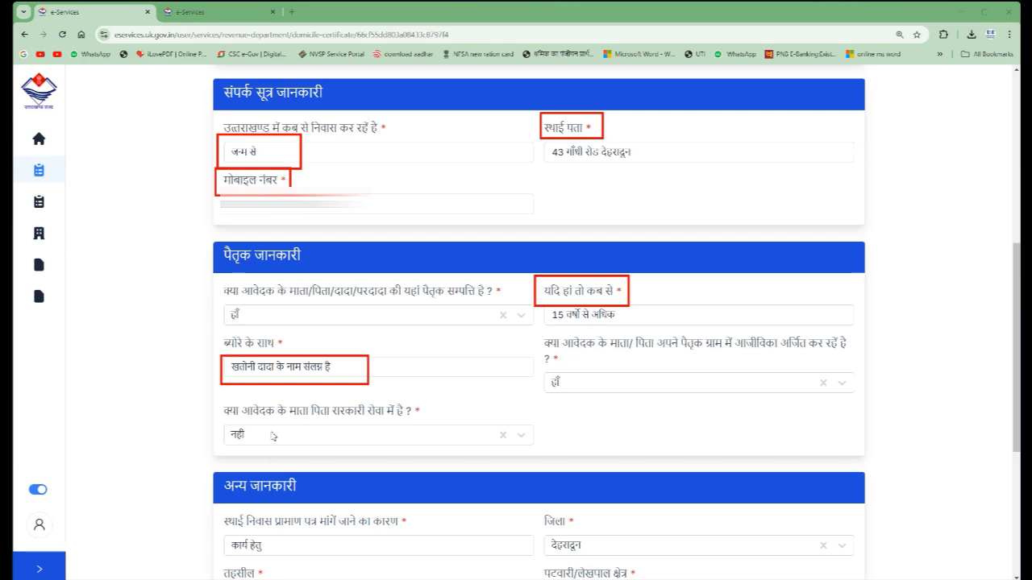
- Check the reason for requesting the certificate and the available जिला options in the अन्य जानकारी section
{"action": "scroll", "coordinate": [668, 244], "scroll_direction": "down", "scroll_amount": 4}
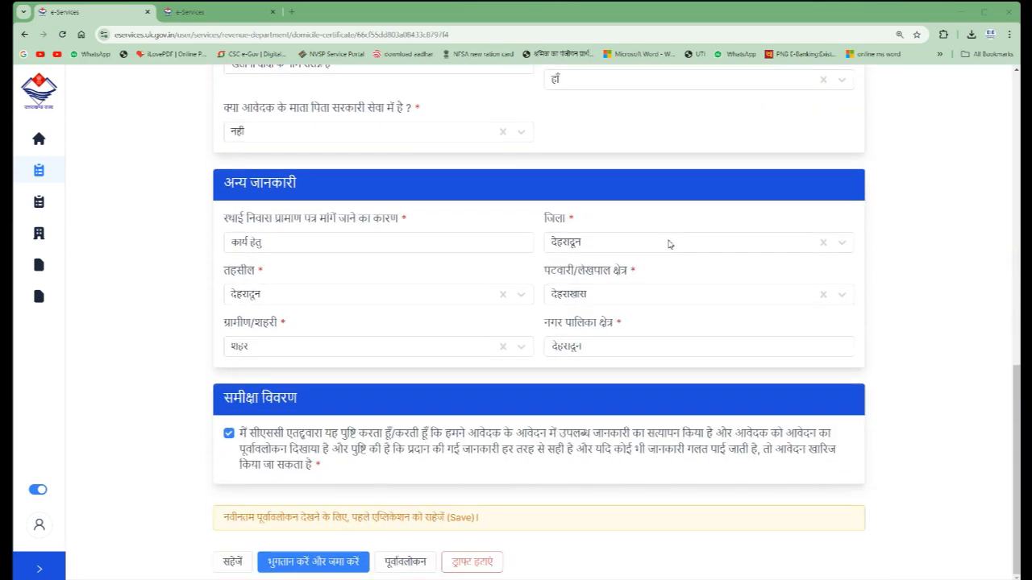
{"action": "left_click", "coordinate": [276, 238]}
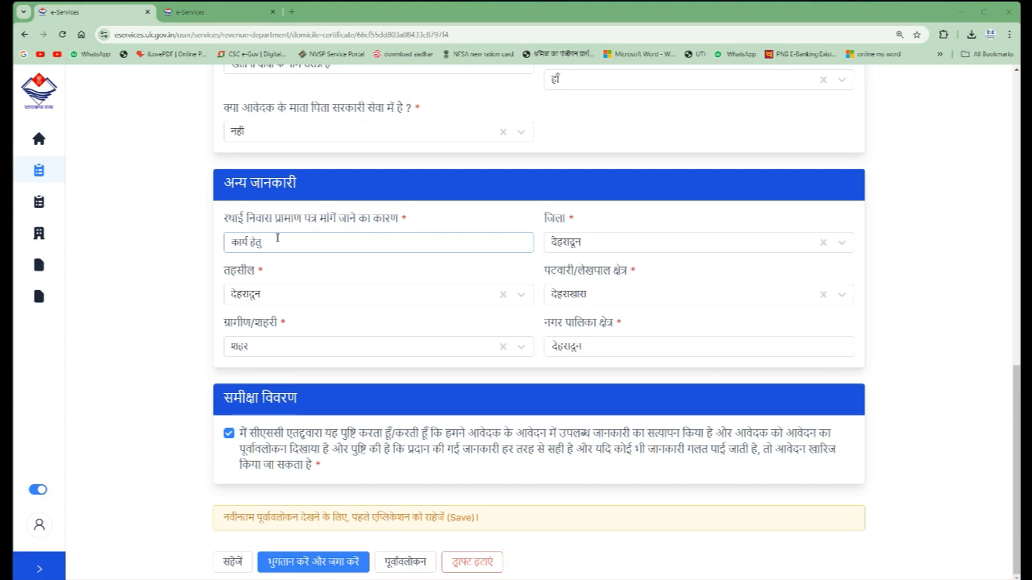
{"action": "left_click_drag", "start_coordinate": [547, 212], "coordinate": [575, 244]}
{"action": "left_click", "coordinate": [555, 207]}
{"action": "left_click", "coordinate": [629, 240]}
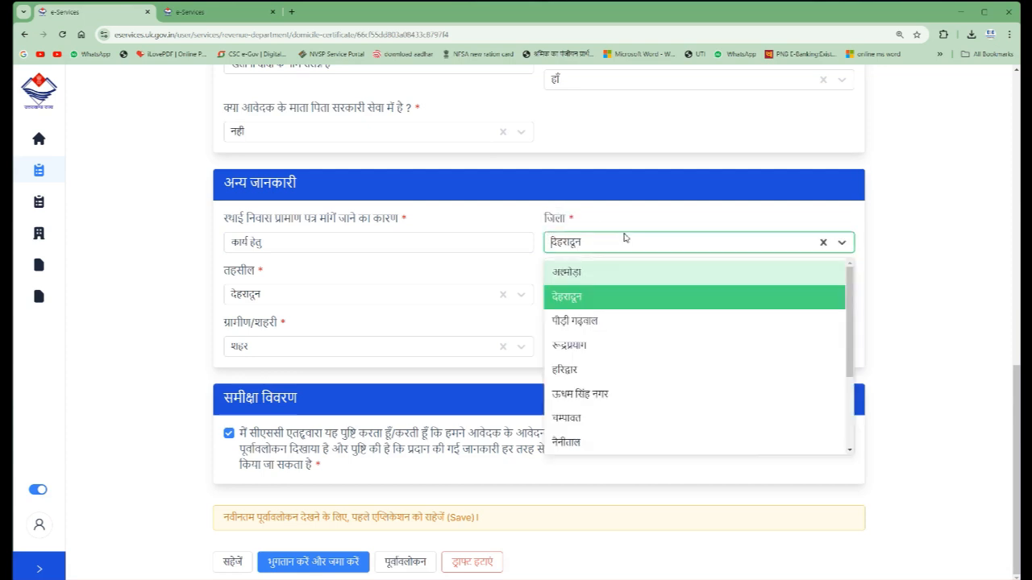
{"action": "left_click", "coordinate": [602, 212]}
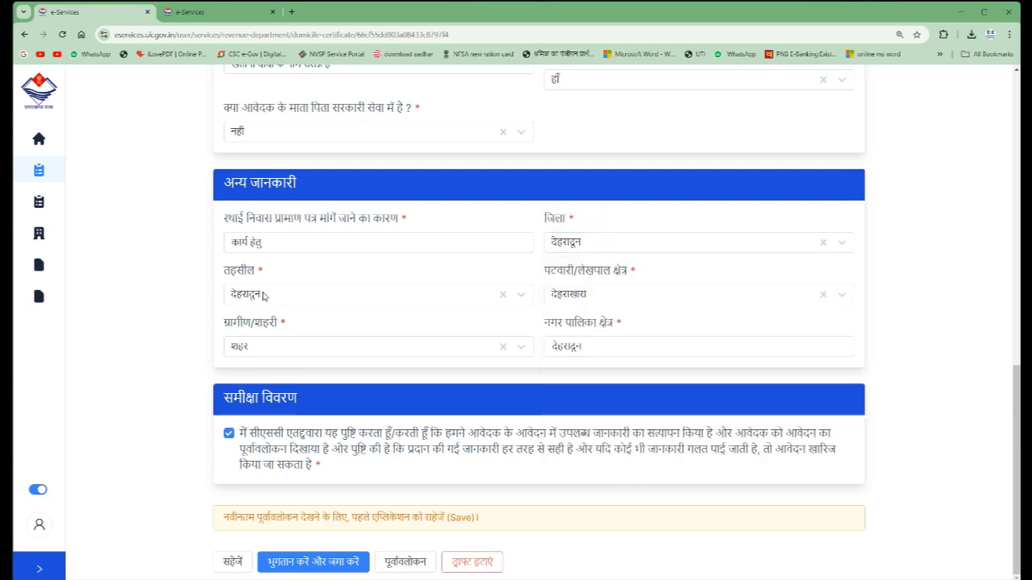
- Check the पटवारी/लेखपाल क्षेत्र and ग्रामीण/शहरी options and the नगर पालिका क्षेत्र entry
{"action": "left_click", "coordinate": [603, 298]}
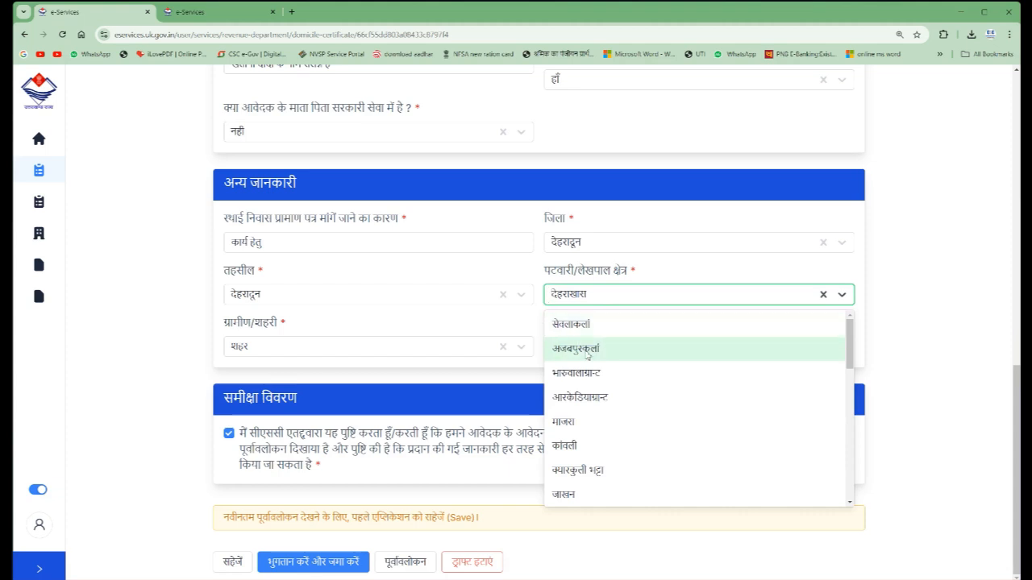
{"action": "scroll", "coordinate": [591, 379], "scroll_direction": "down", "scroll_amount": 1}
{"action": "scroll", "coordinate": [591, 379], "scroll_direction": "down", "scroll_amount": 2}
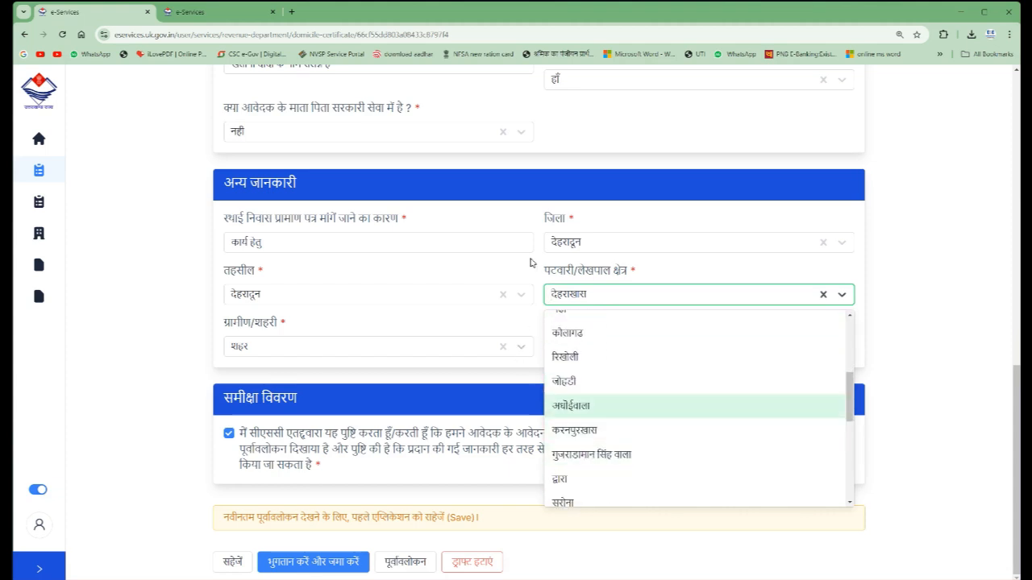
{"action": "left_click", "coordinate": [540, 274]}
{"action": "left_click", "coordinate": [273, 345]}
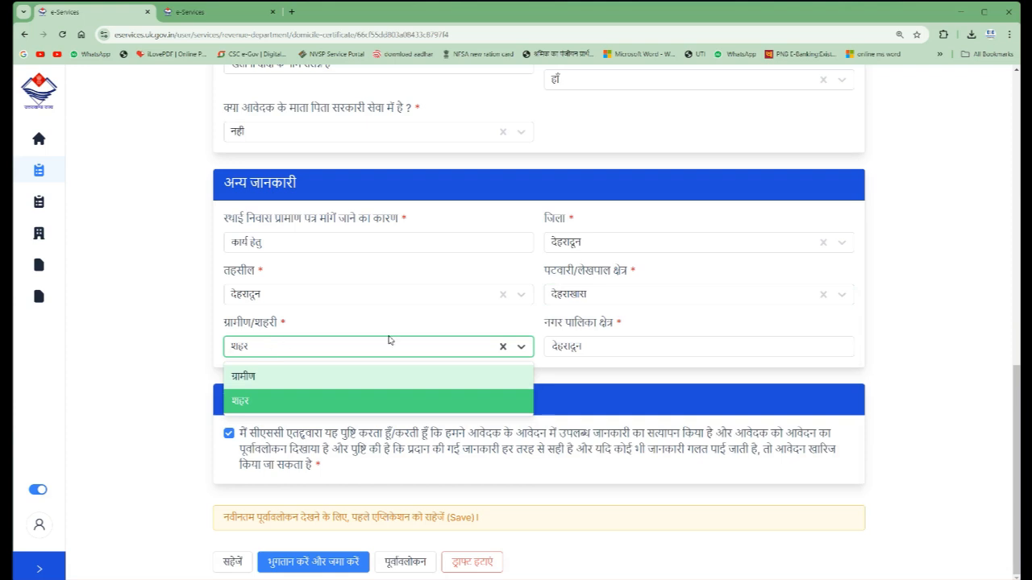
{"action": "left_click", "coordinate": [684, 339]}
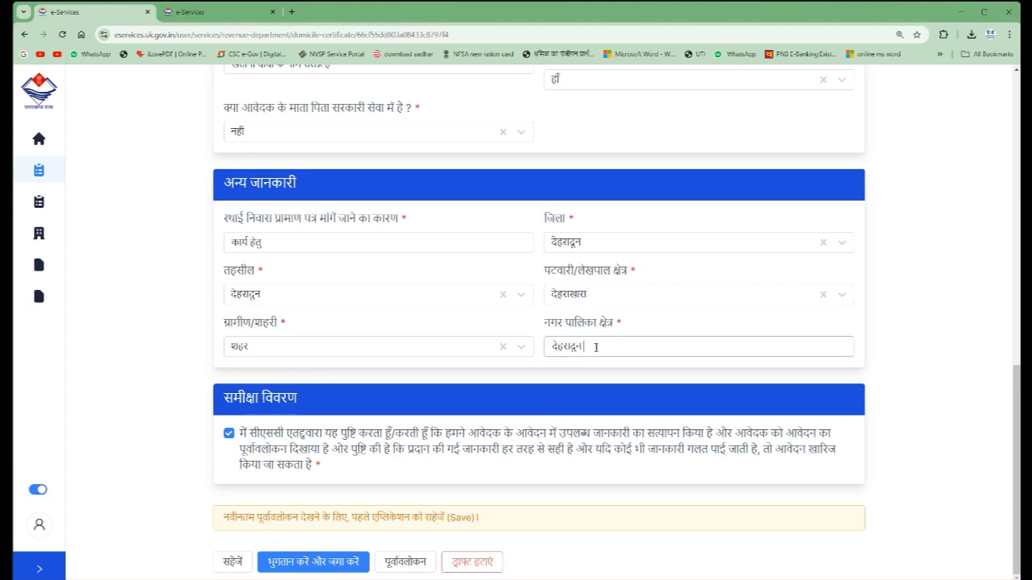
- Submit the completed certificate application for payment and authorise the CSC wallet payment with the account password
{"action": "scroll", "coordinate": [582, 341], "scroll_direction": "up", "scroll_amount": 2}
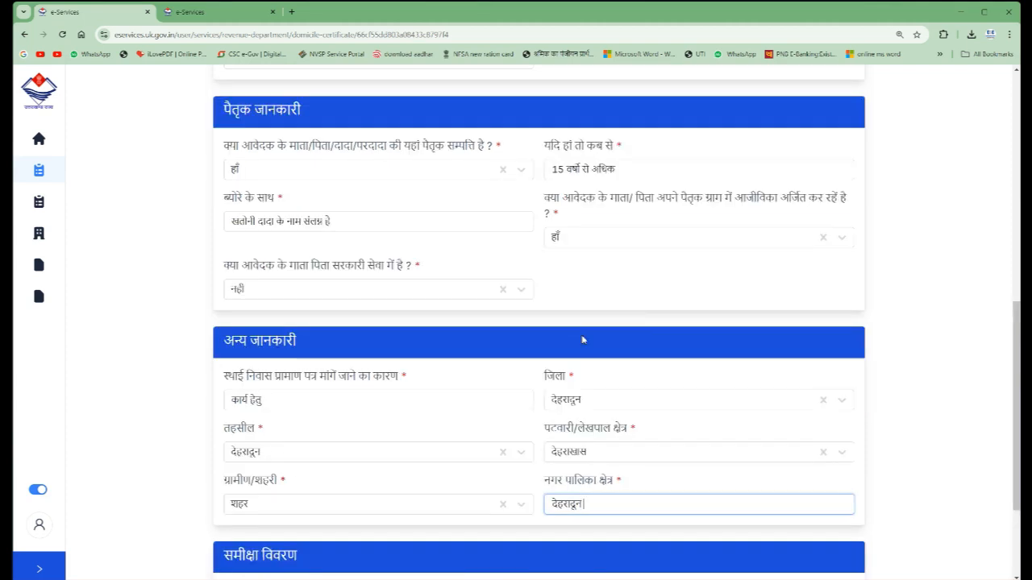
{"action": "scroll", "coordinate": [577, 327], "scroll_direction": "down", "scroll_amount": 2}
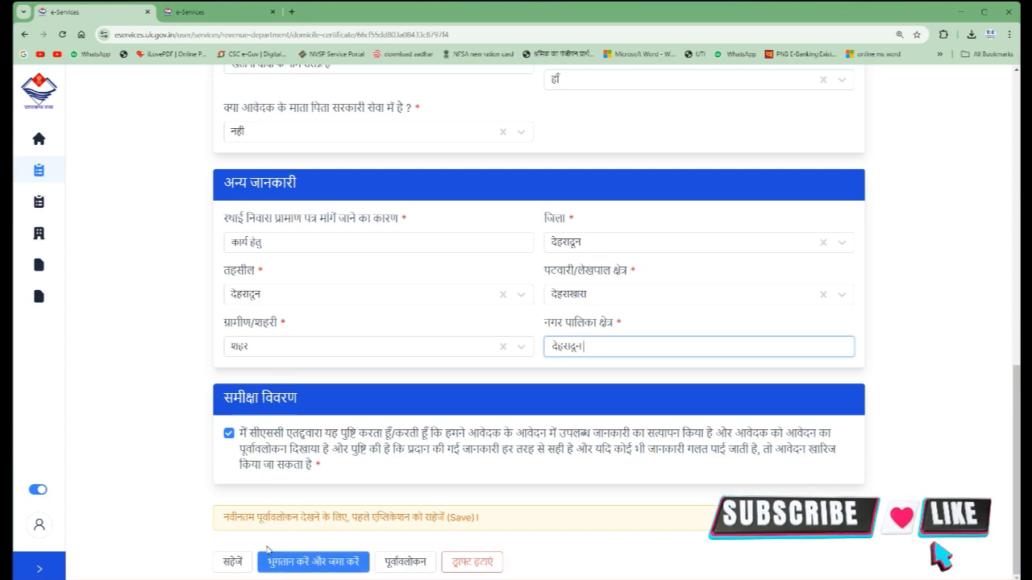
{"action": "left_click", "coordinate": [307, 562]}
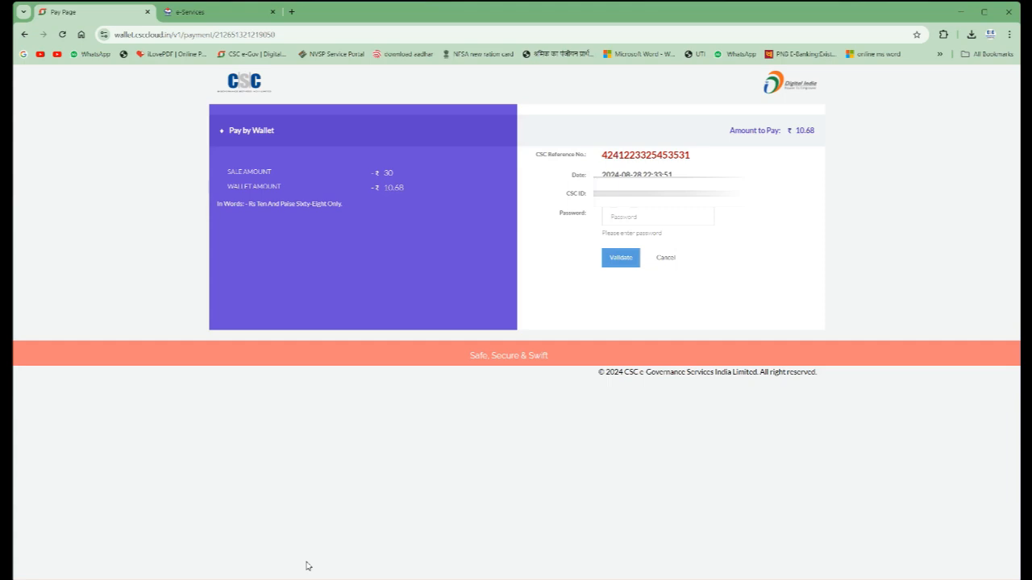
{"action": "left_click", "coordinate": [628, 218]}
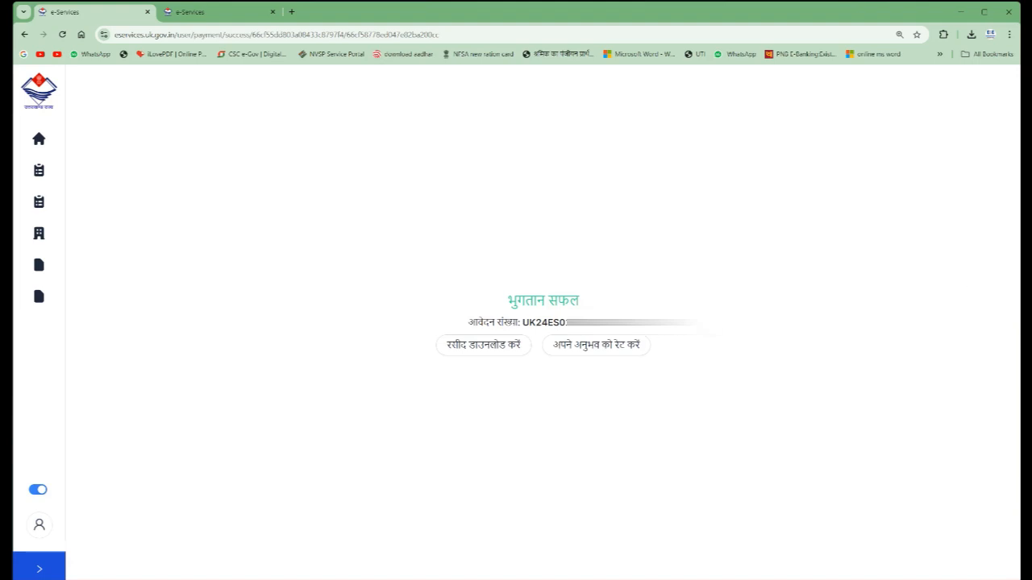
{"action": "left_click_drag", "start_coordinate": [444, 302], "coordinate": [628, 333]}
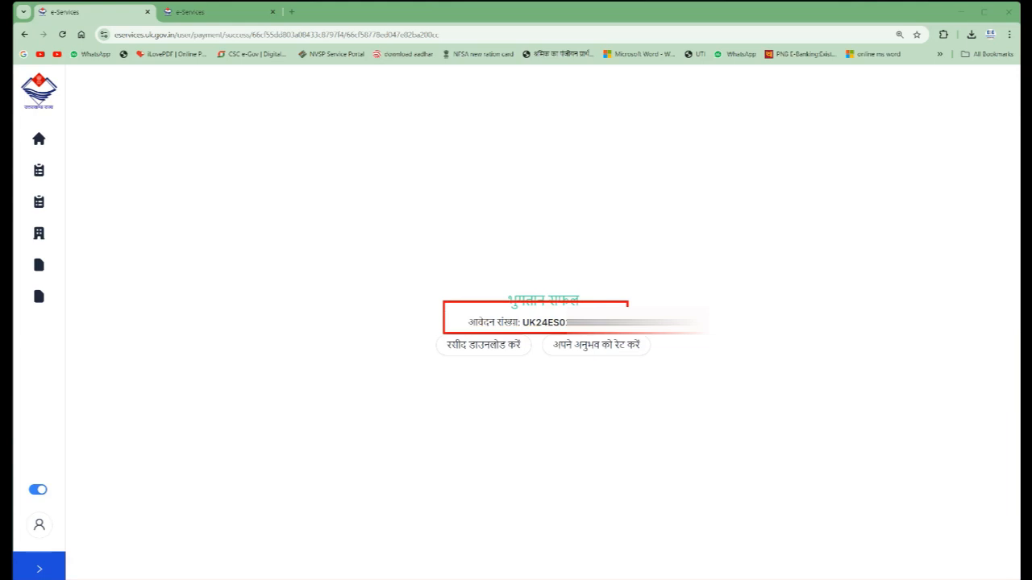
{"action": "mouse_move", "coordinate": [429, 325]}
{"action": "left_mouse_down"}
{"action": "mouse_move", "coordinate": [453, 363]}
{"action": "mouse_move", "coordinate": [535, 364]}
{"action": "left_mouse_up"}
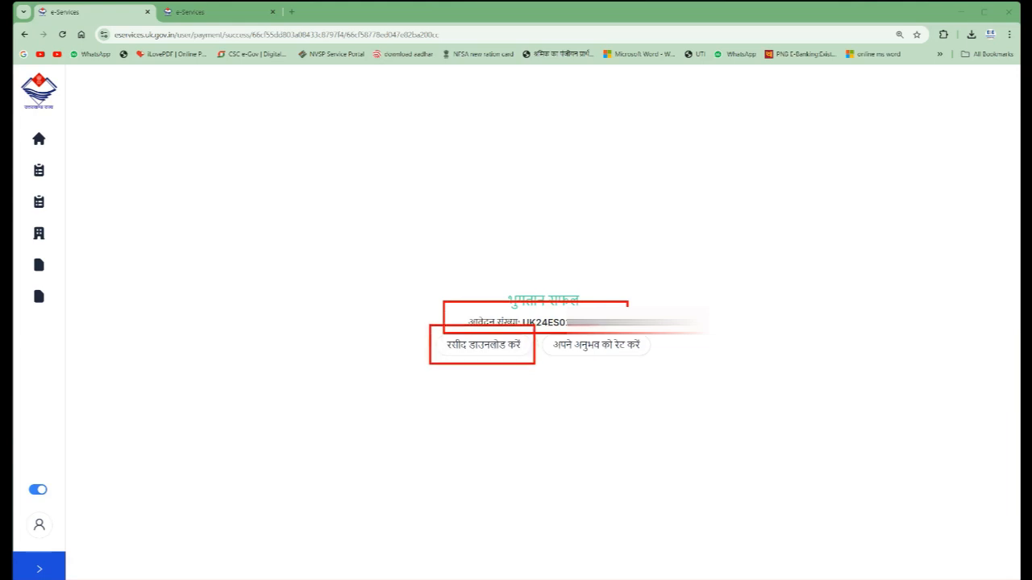